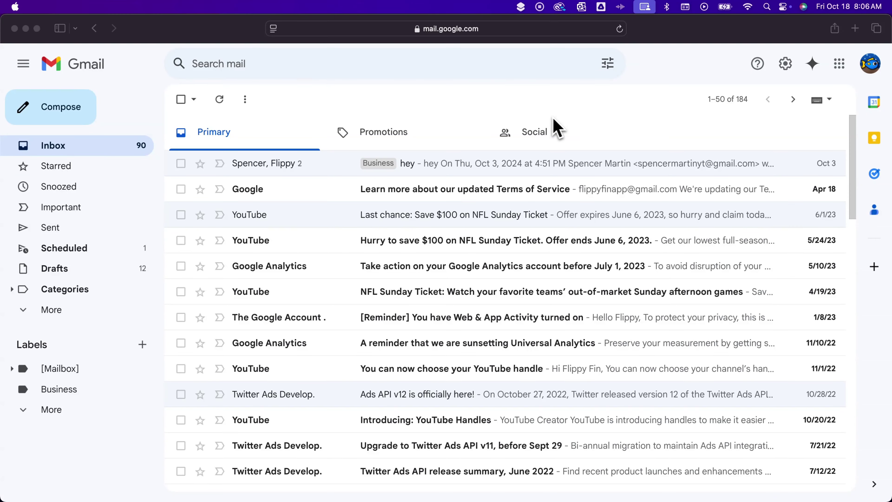
# Step: Bring the browser window showing the Gmail inbox to the front
pyautogui.click(876, 111)
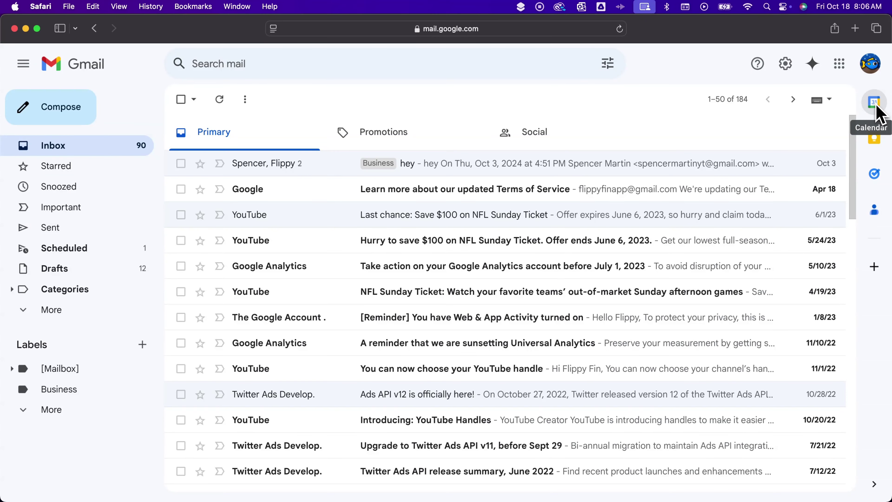
# Step: Create a new event on Wednesday, October 23 titled 'Meeting', correcting the typo
pyautogui.click(875, 110)
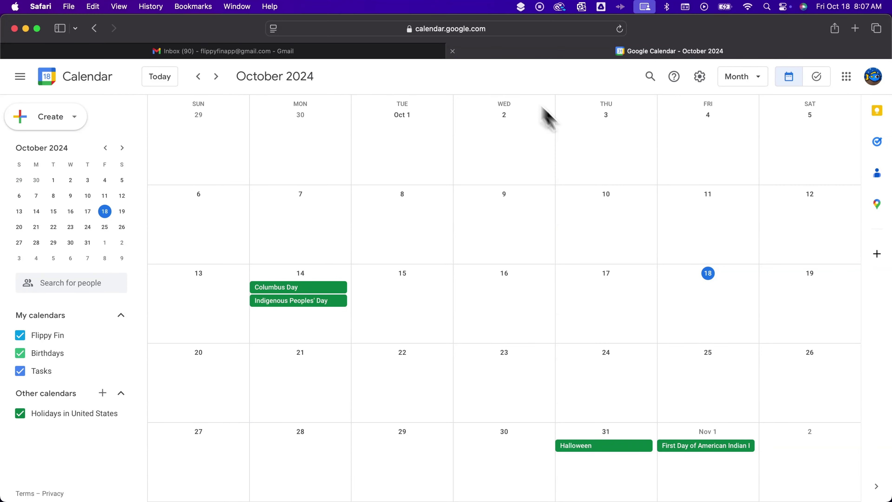
pyautogui.click(518, 359)
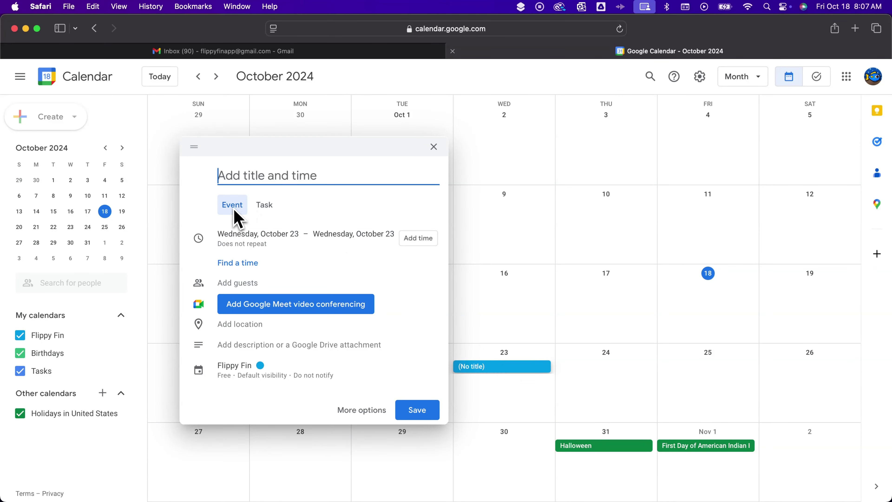
pyautogui.write('Meetgin')
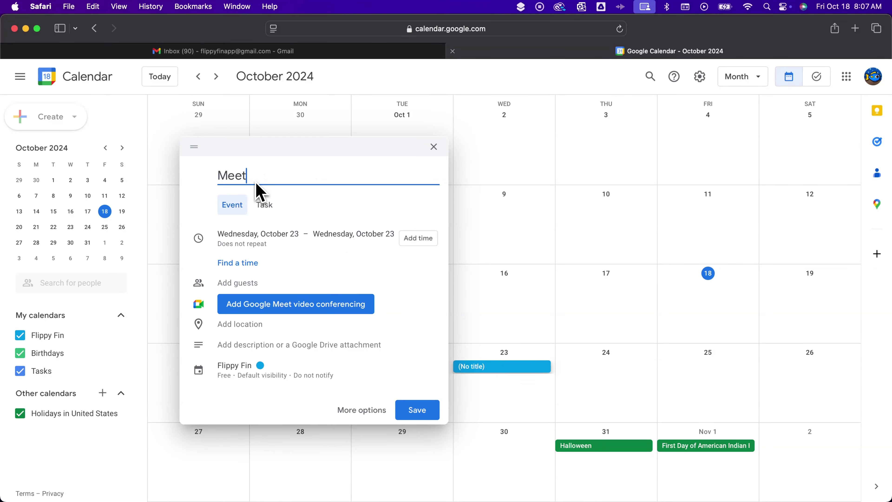
pyautogui.press('BackSpace')
pyautogui.press('BackSpace')
pyautogui.press('BackSpace')
pyautogui.write('ing')
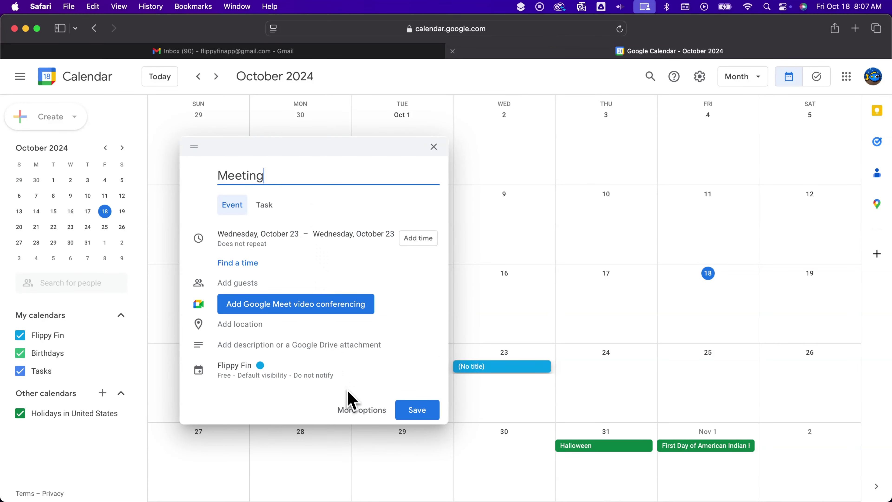
# Step: In Meeting's full details, turn off All day so it runs 10:00–10:30am, leaving visibility unchanged
pyautogui.click(365, 411)
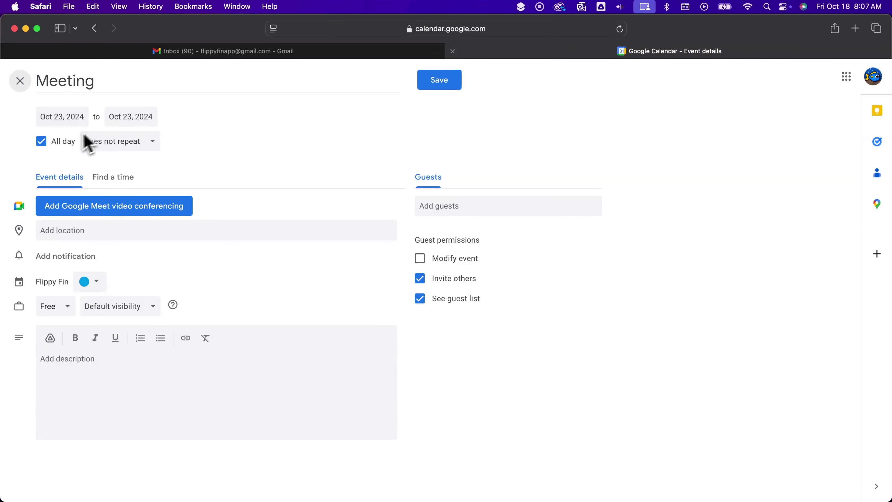
pyautogui.click(44, 145)
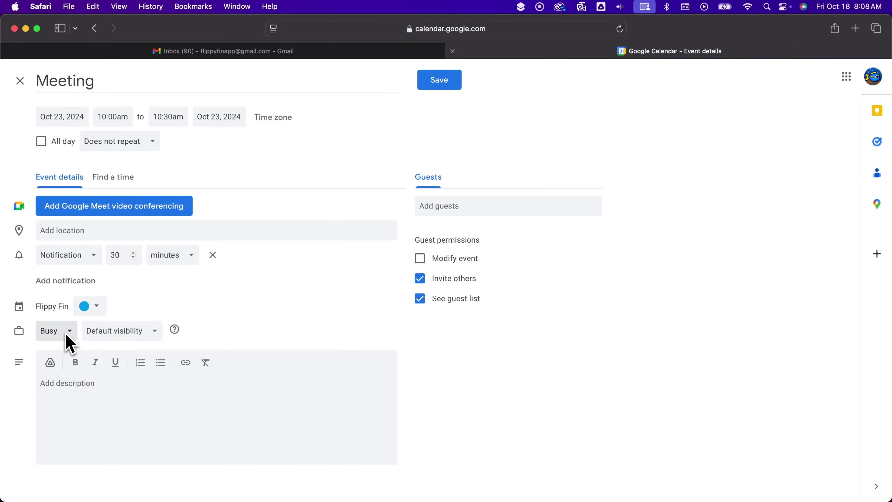
pyautogui.click(145, 333)
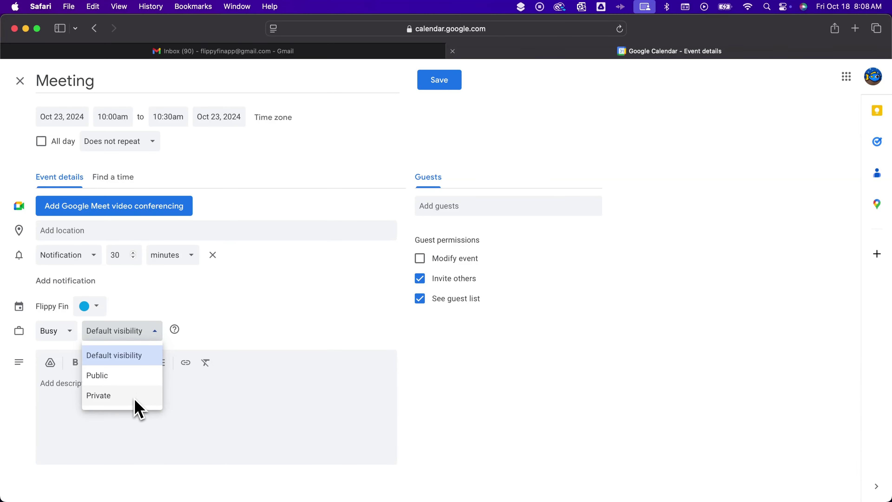
pyautogui.click(245, 324)
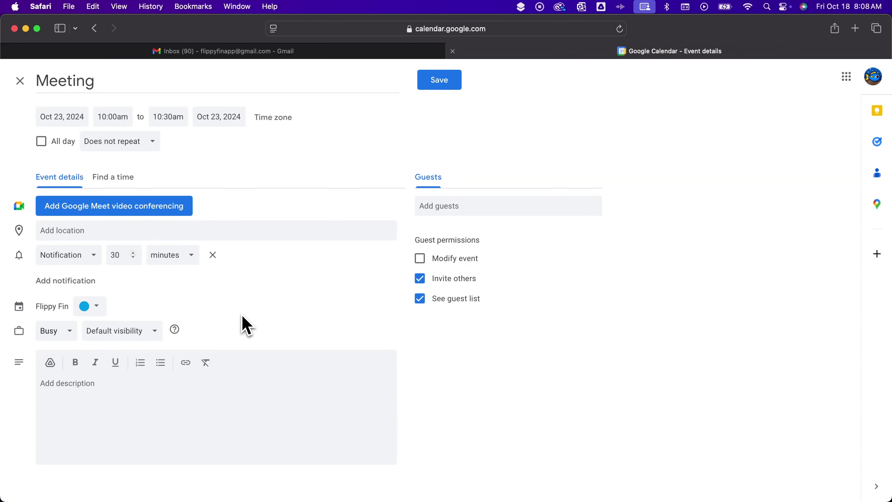
pyautogui.click(150, 392)
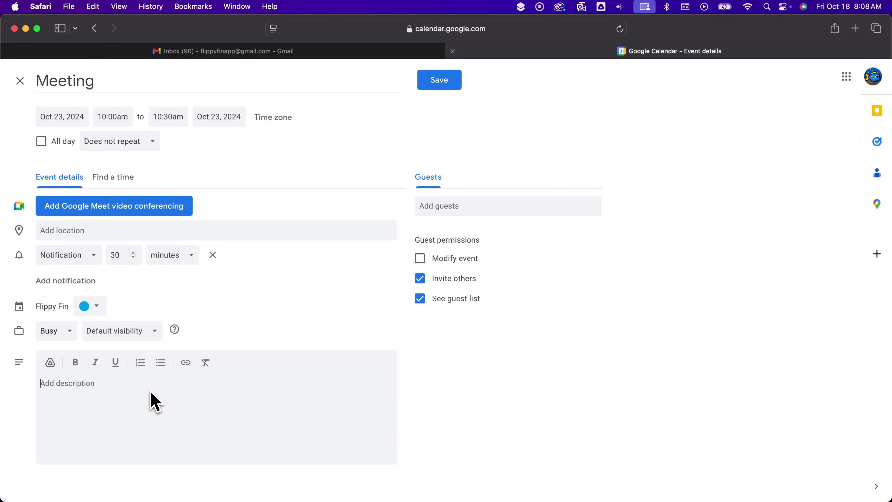
# Step: Add the description 'Meeting details.', invite the suggested contact as a guest, and save
pyautogui.write('Meeting details.')
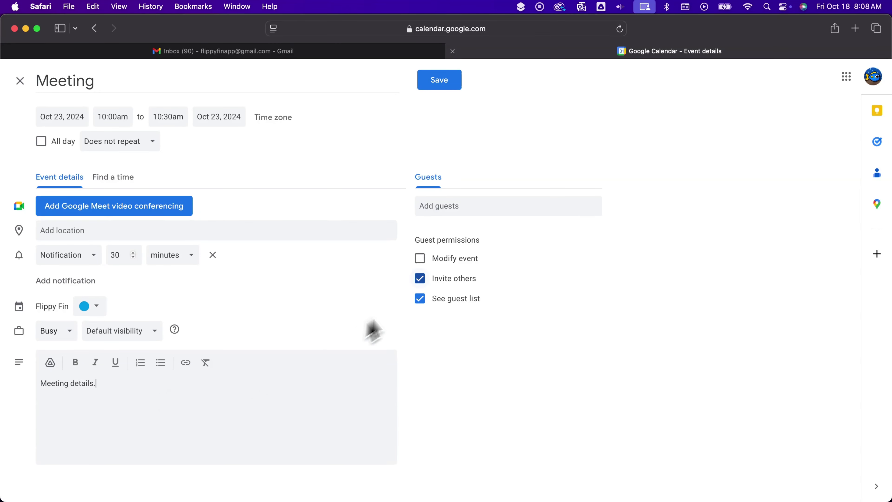
pyautogui.click(462, 205)
pyautogui.write('contact')
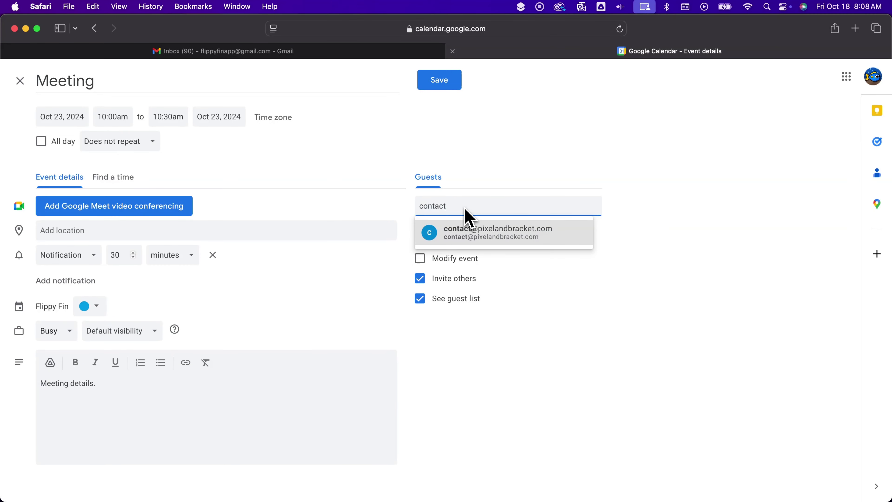
pyautogui.click(486, 236)
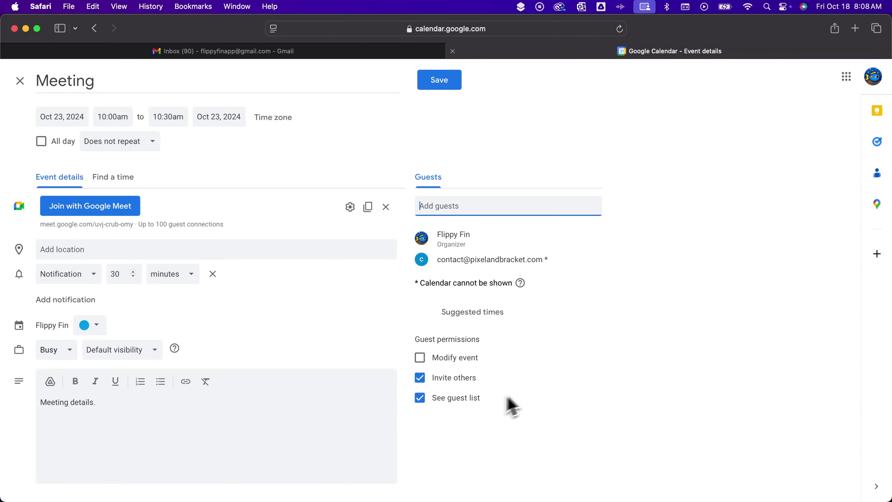
pyautogui.click(446, 86)
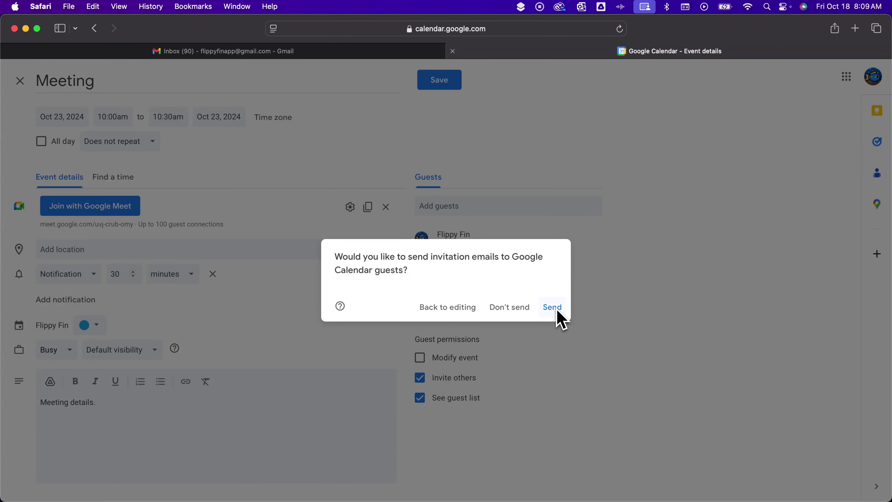
# Step: Send invitation emails to Meeting's guests
pyautogui.click(556, 308)
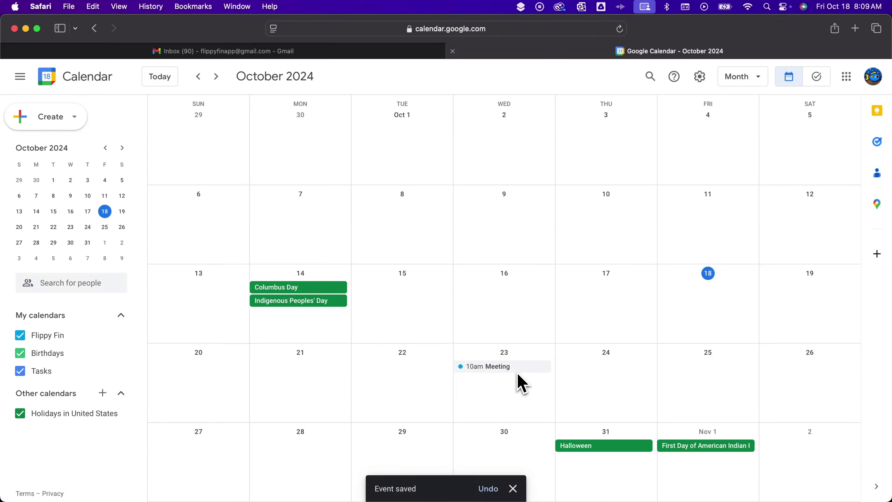
# Step: Email Meeting's guests 'This is a message with details.' without a copy to yourself
pyautogui.click(509, 368)
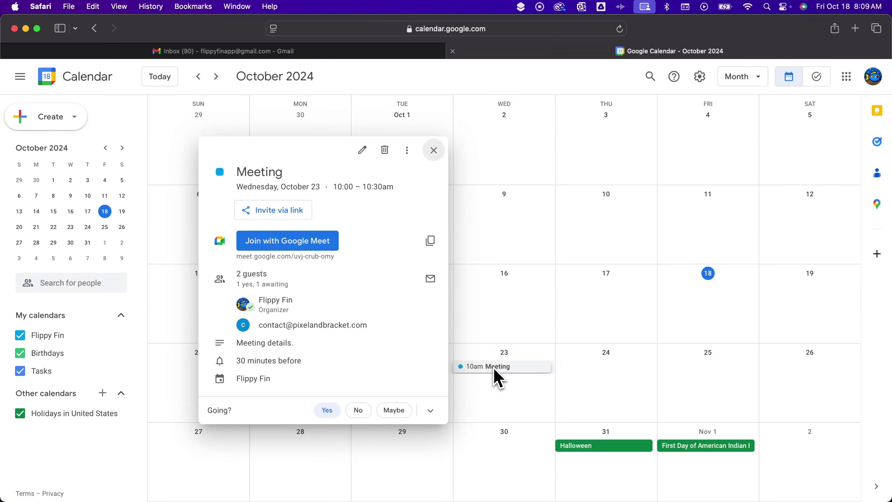
pyautogui.click(430, 279)
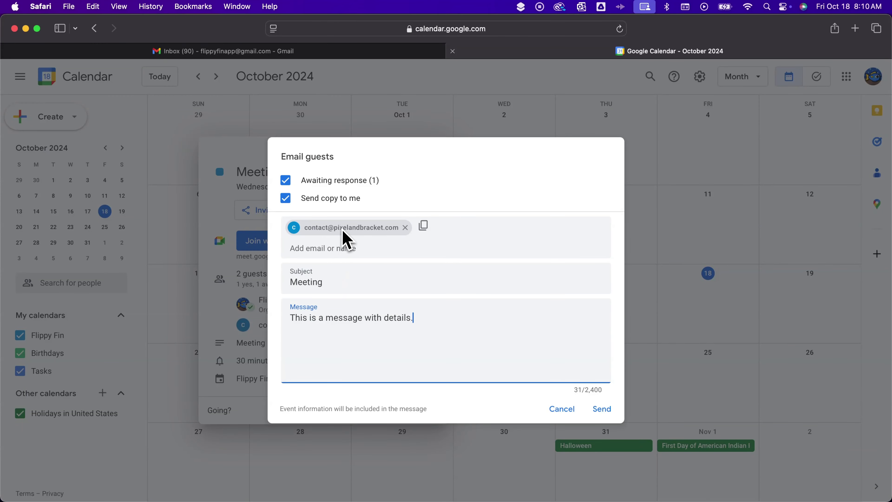
pyautogui.moveTo(342, 232)
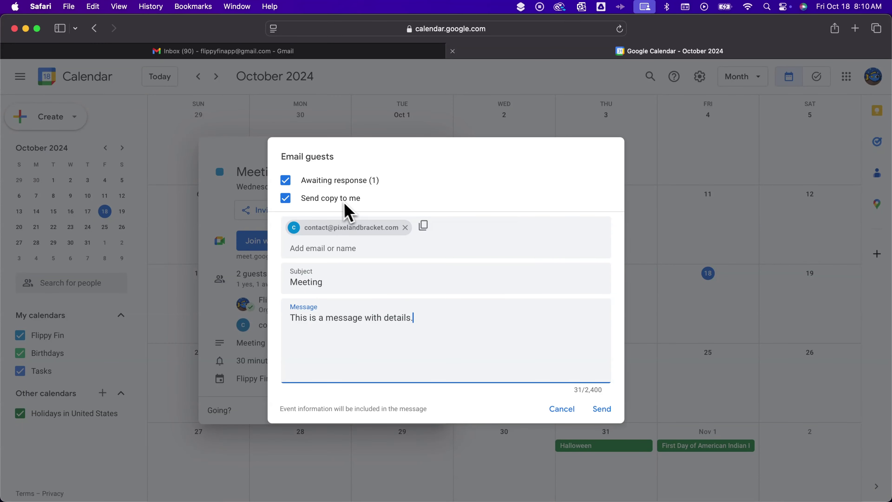
pyautogui.click(286, 199)
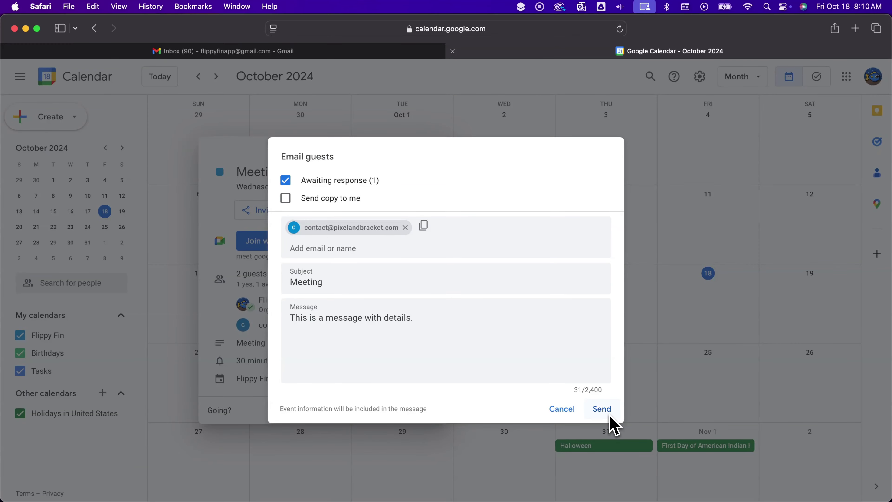
pyautogui.click(602, 409)
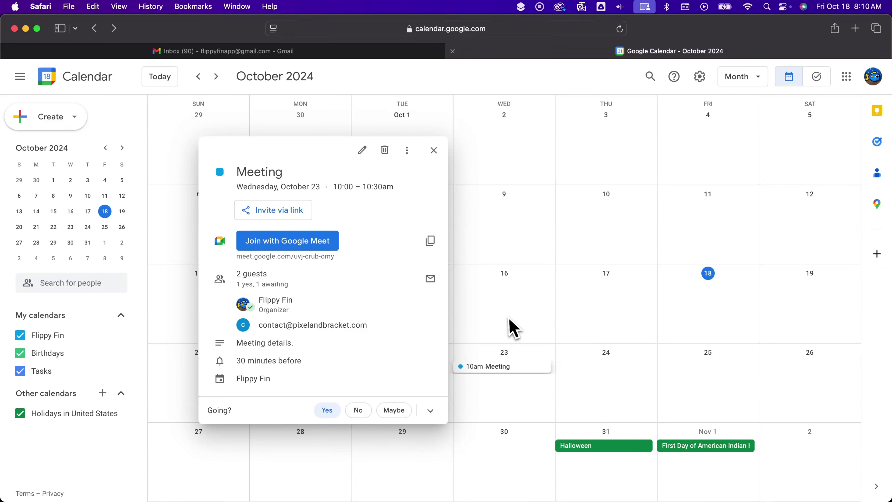
# Step: Copy Meeting's shareable invite link and return to the Gmail tab
pyautogui.click(526, 378)
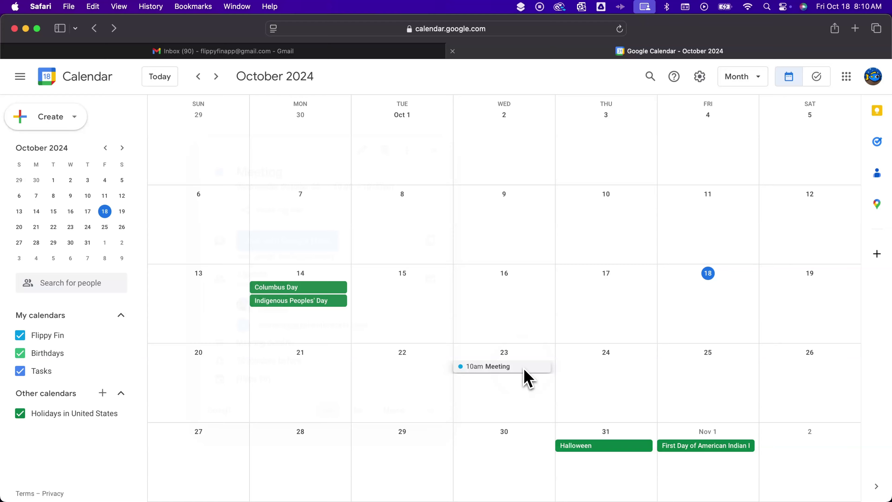
pyautogui.click(499, 369)
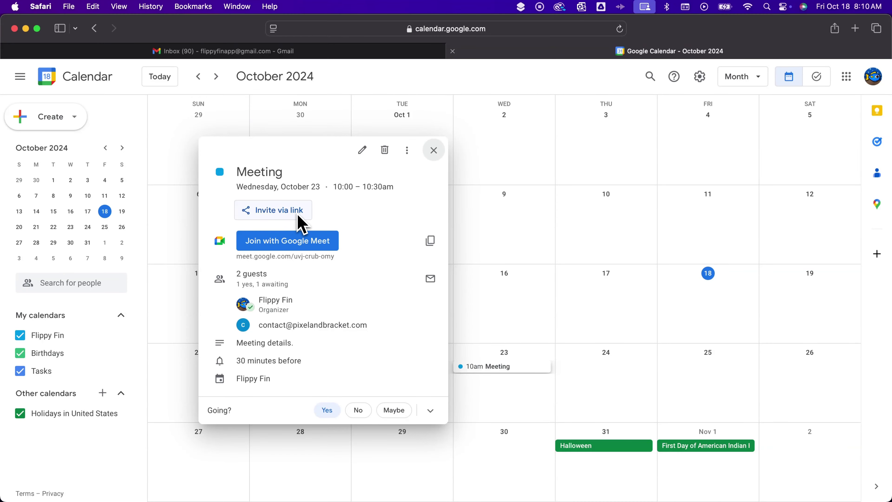
pyautogui.click(302, 223)
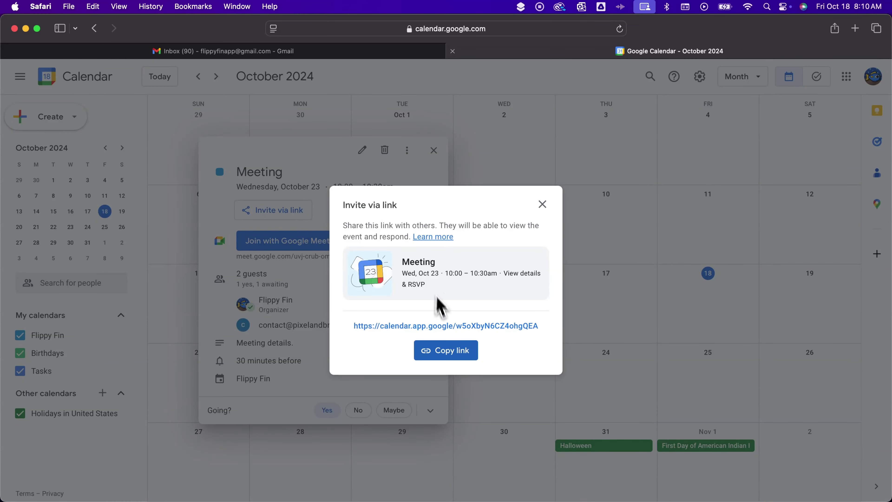
pyautogui.click(443, 349)
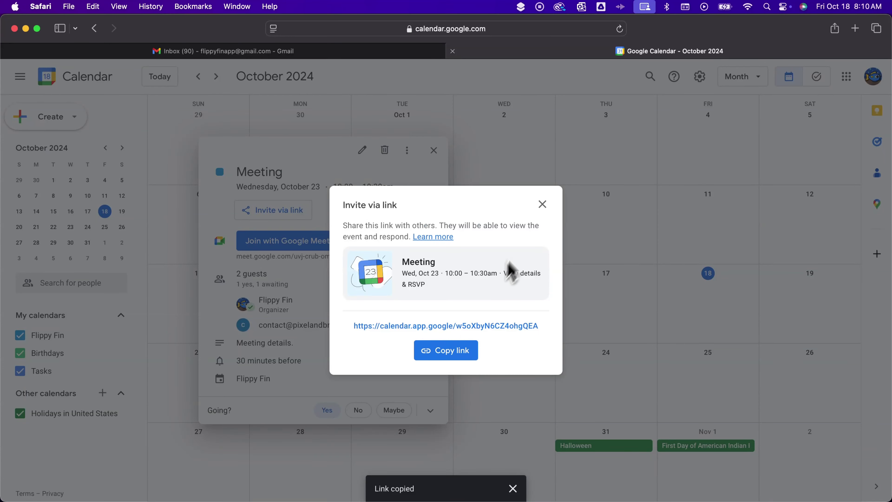
pyautogui.click(378, 62)
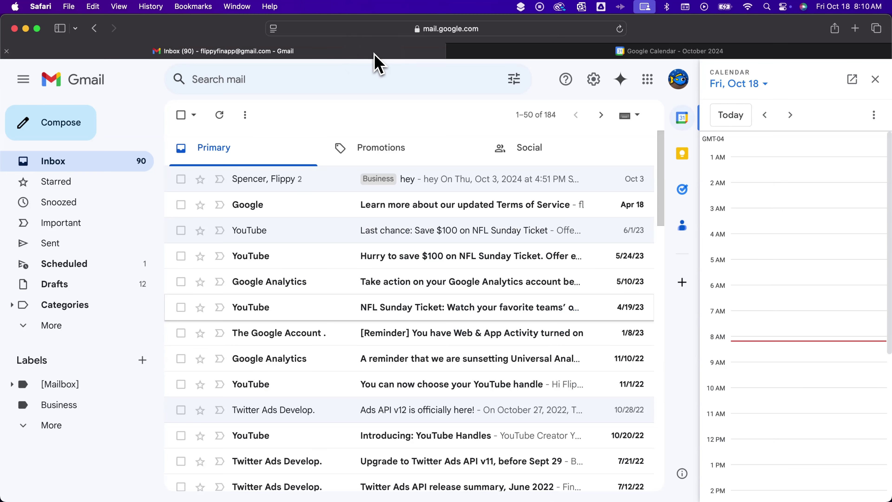
# Step: Email the guest a 'Meeting Invite' message reading 'Click here to join:' with the pasted invite link
pyautogui.click(875, 79)
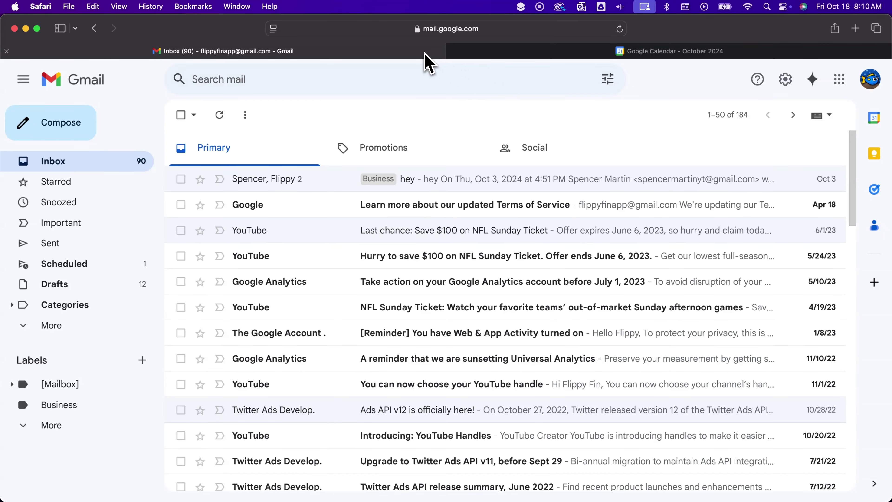
pyautogui.click(468, 52)
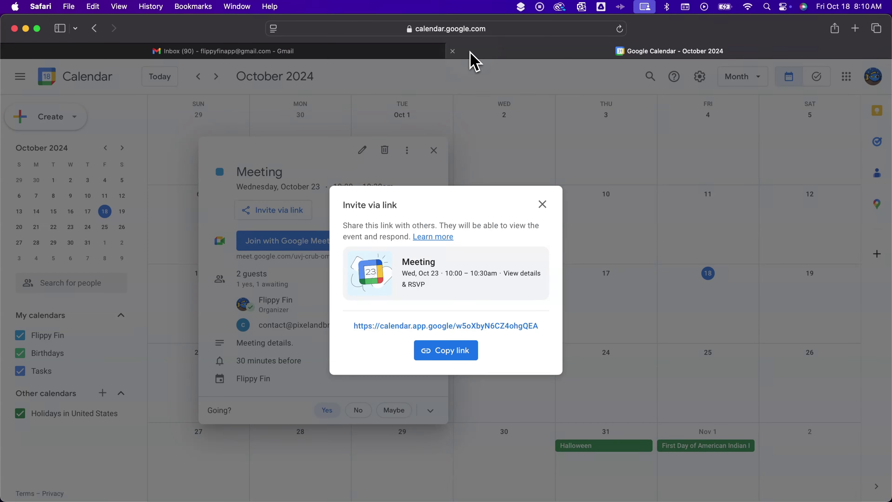
pyautogui.click(422, 52)
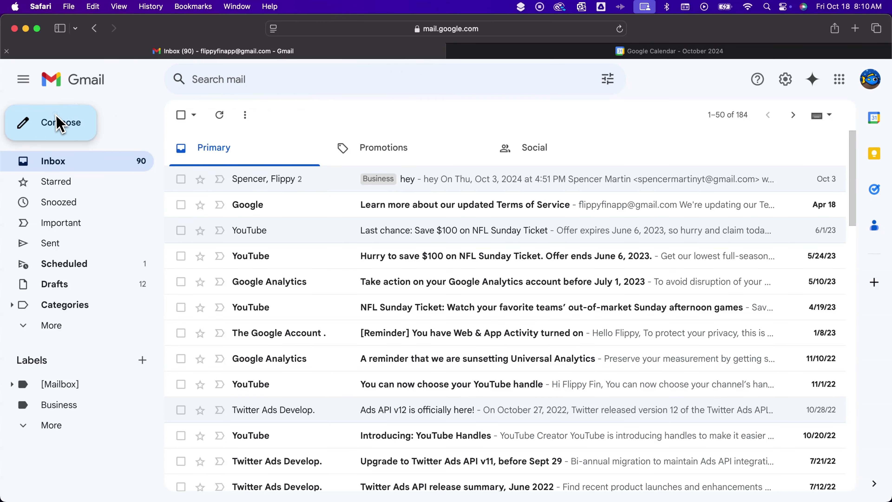
pyautogui.click(52, 123)
pyautogui.write('contact')
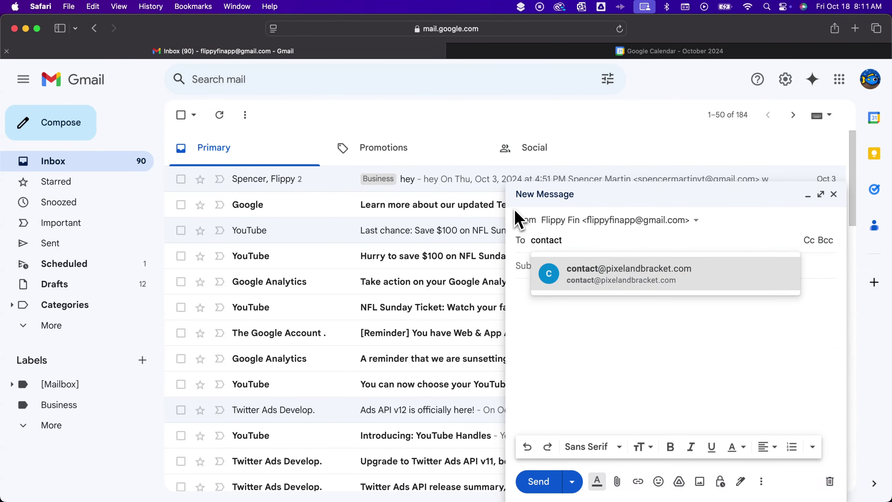
pyautogui.press('Return')
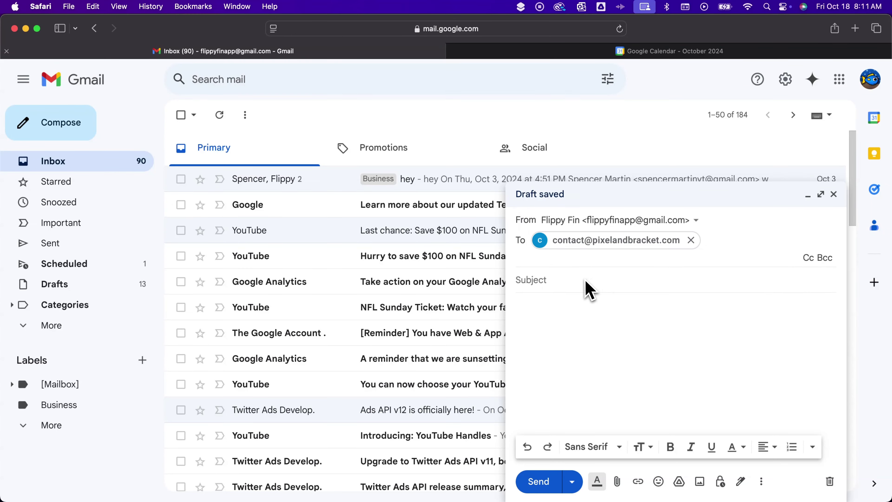
pyautogui.click(583, 288)
pyautogui.write('Meeting Invite')
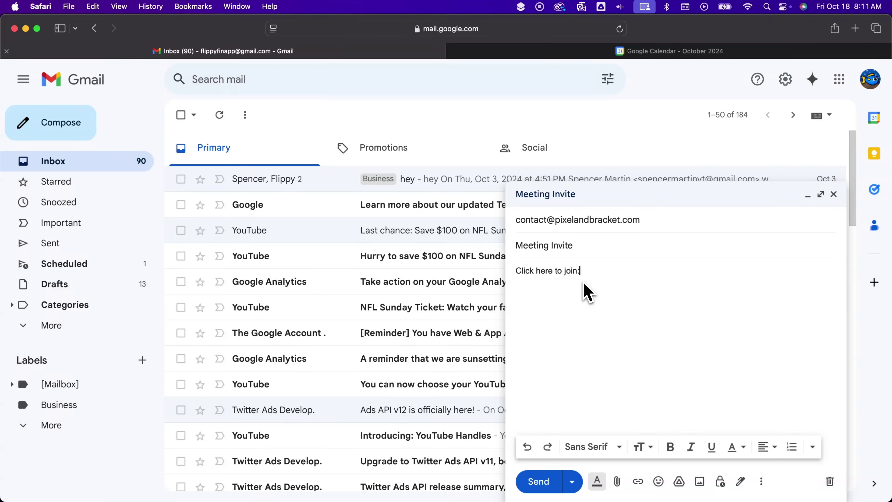
pyautogui.press('super+v')
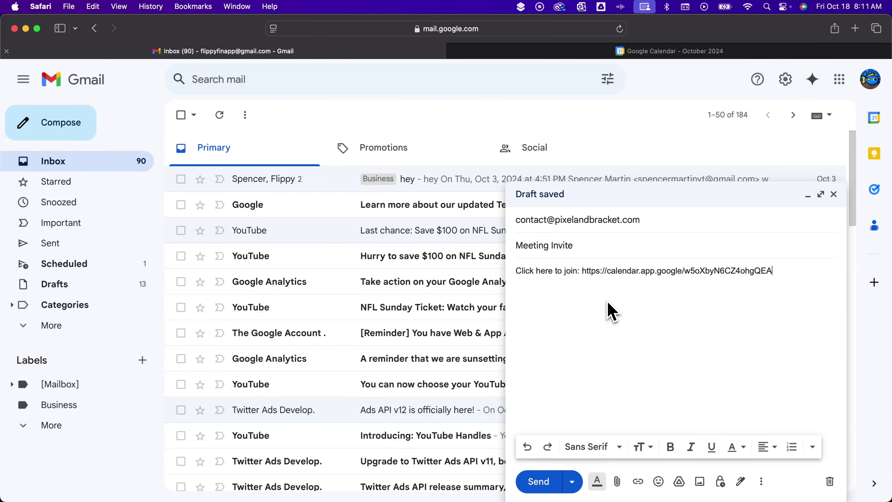
pyautogui.click(544, 484)
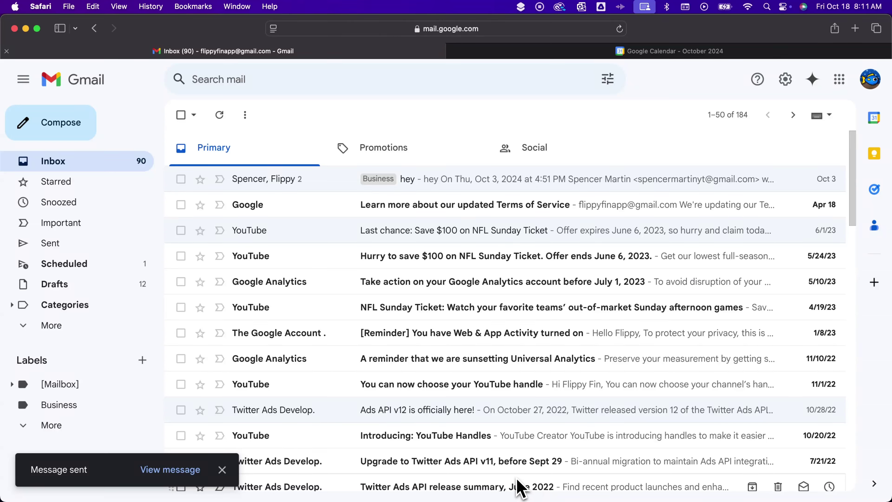
# Step: Add the guest's Google account from the profile menu and sign in with its email and password
pyautogui.click(870, 80)
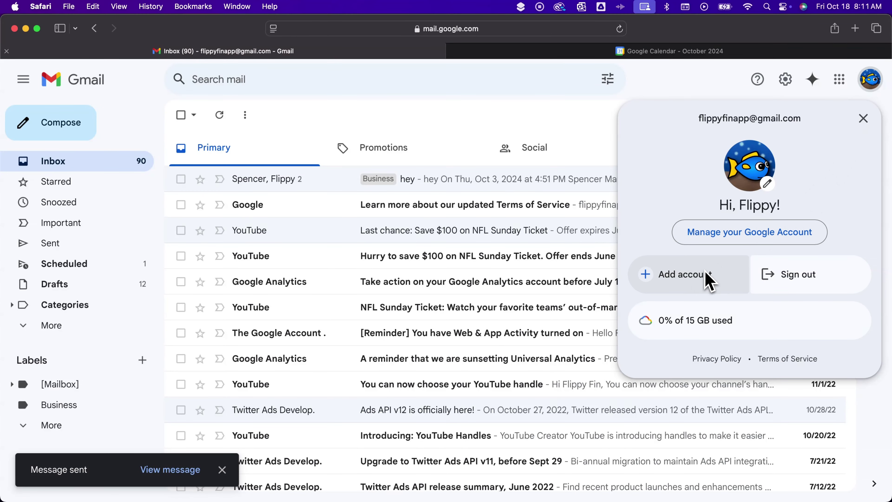
pyautogui.click(693, 280)
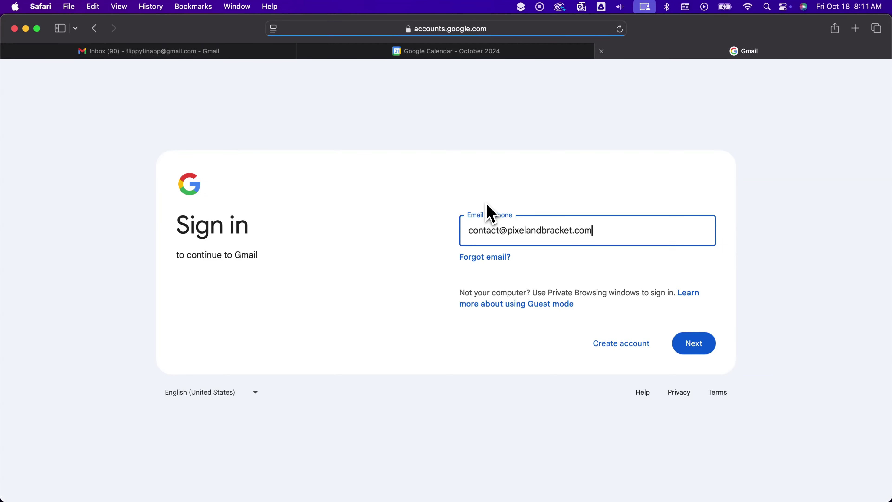
pyautogui.click(697, 344)
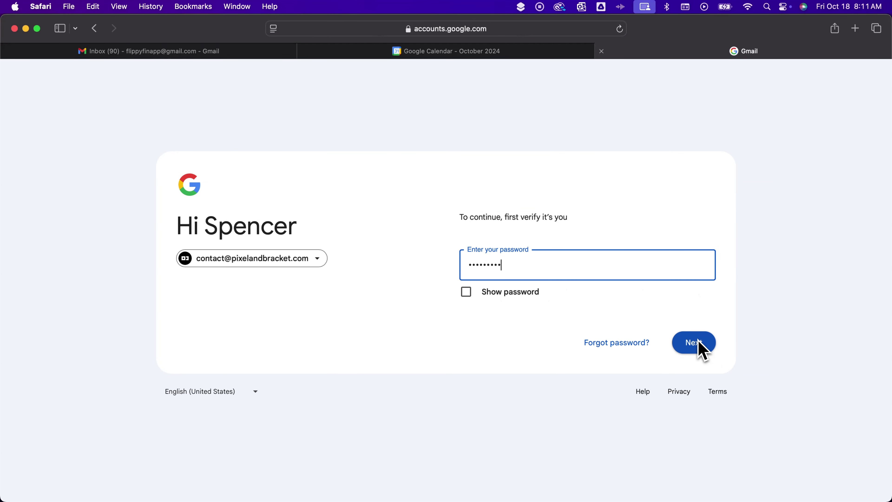
pyautogui.click(697, 343)
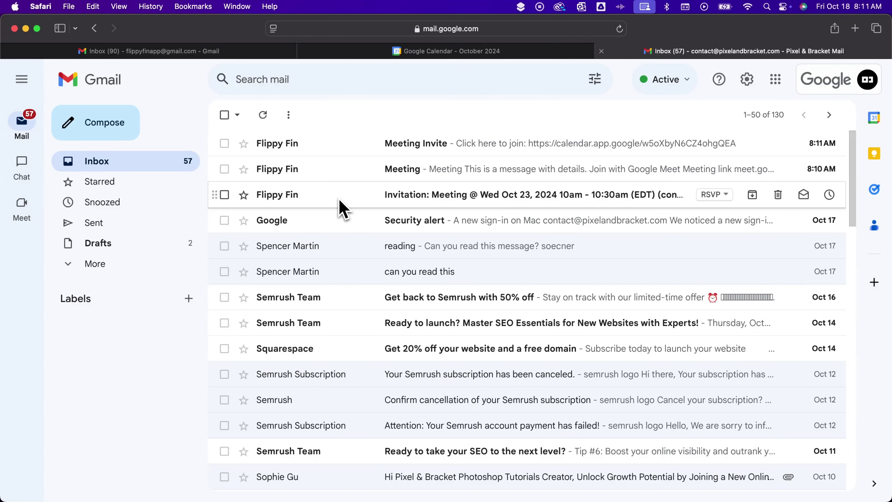
# Step: Open the 'Invitation: Meeting' email and scroll through its Oct 23 10am time and guest list
pyautogui.click(339, 200)
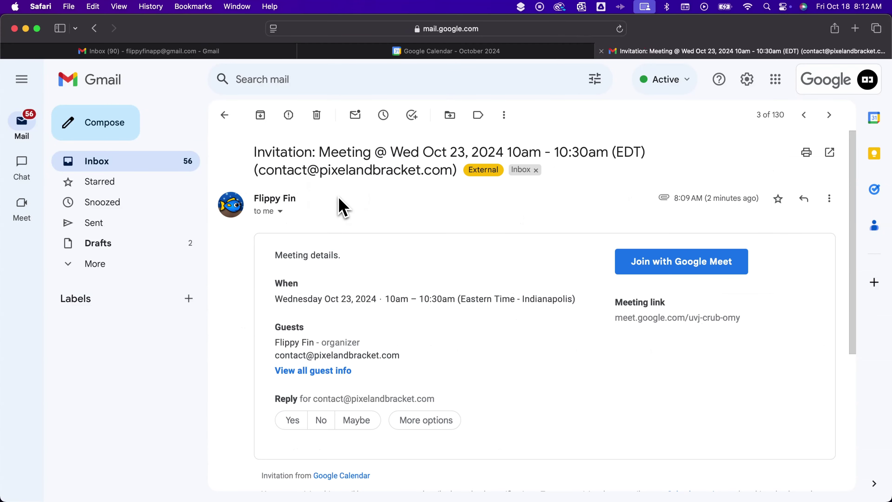
pyautogui.scroll(-1, 365, 208)
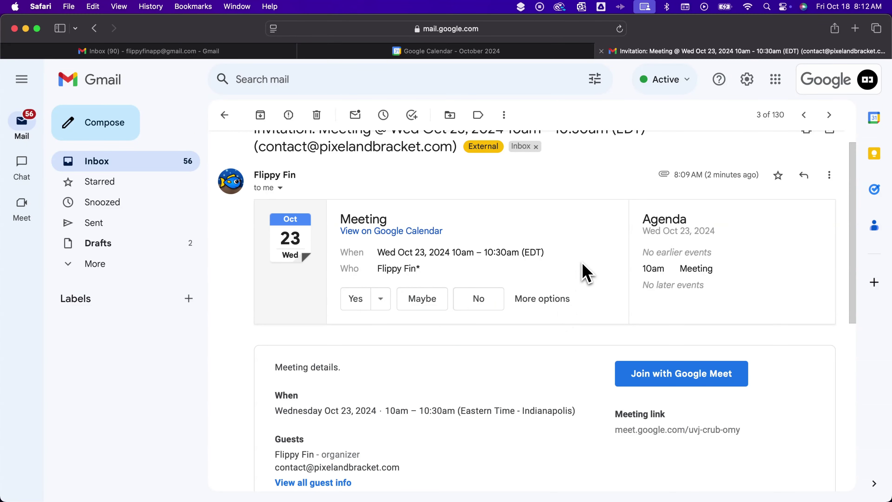
pyautogui.scroll(-4, 585, 273)
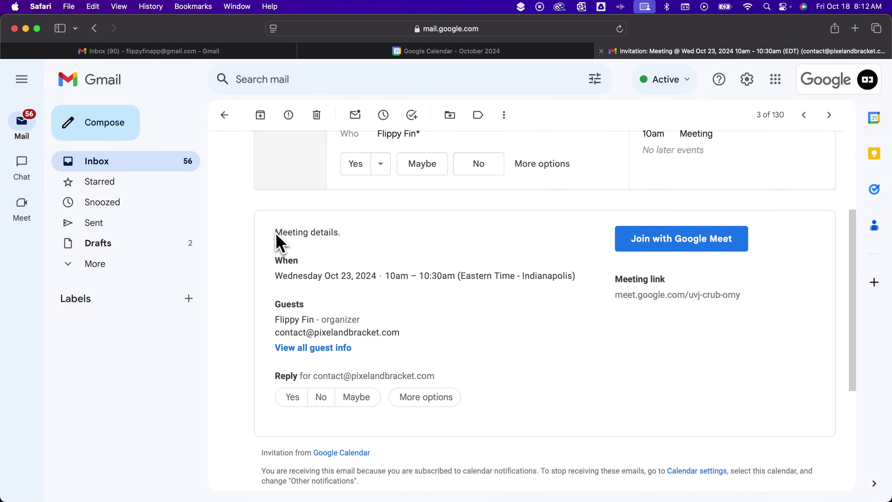
pyautogui.moveTo(276, 236); pyautogui.dragTo(313, 235)
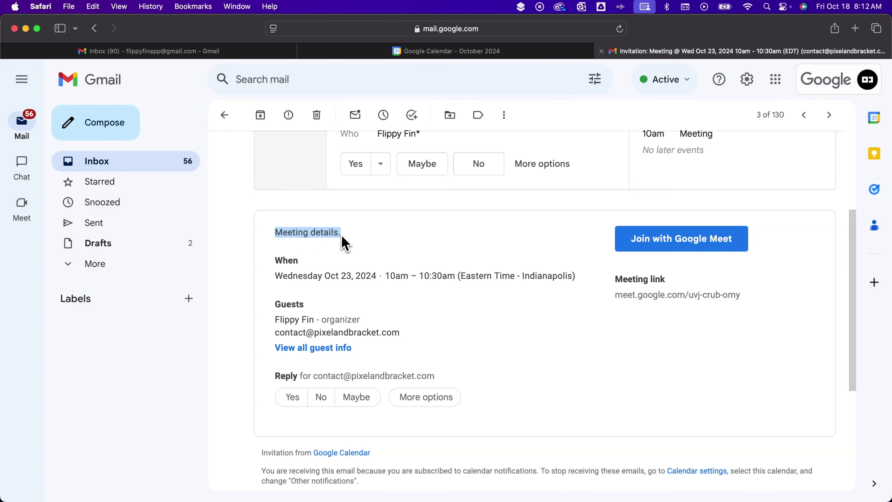
pyautogui.scroll(3, 372, 248)
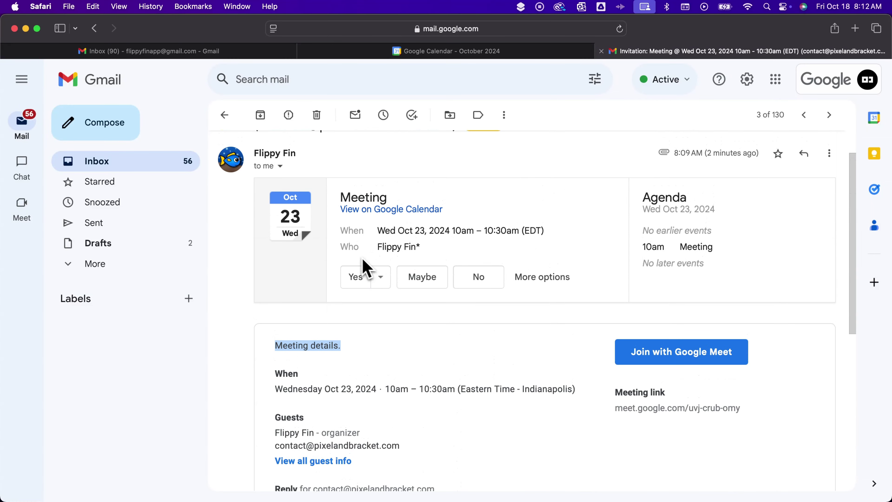
pyautogui.scroll(-4, 355, 266)
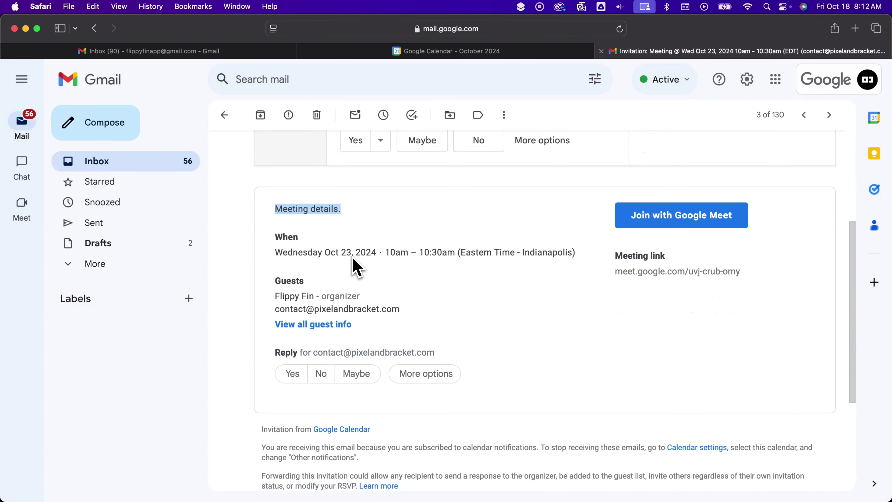
pyautogui.scroll(-1, 355, 267)
pyautogui.scroll(2, 355, 266)
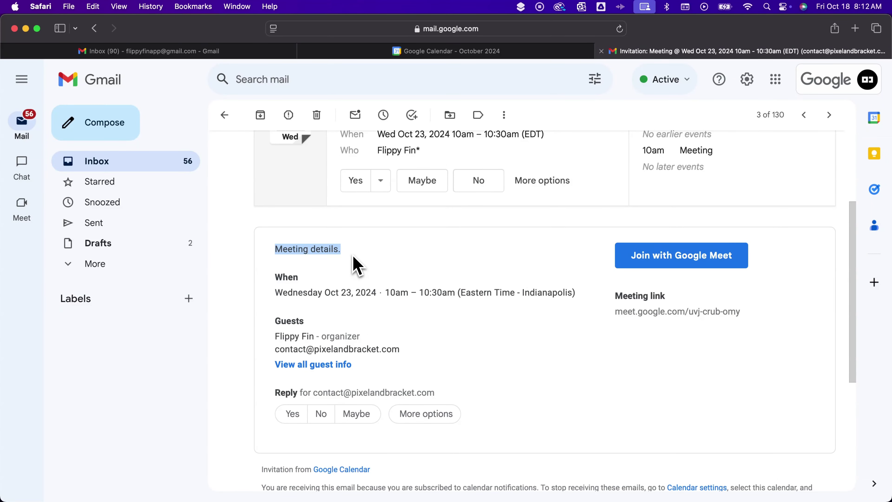
# Step: Highlight the 'Meeting details.' description line, then go back to the inbox
pyautogui.moveTo(280, 252); pyautogui.dragTo(348, 262)
pyautogui.click(391, 254)
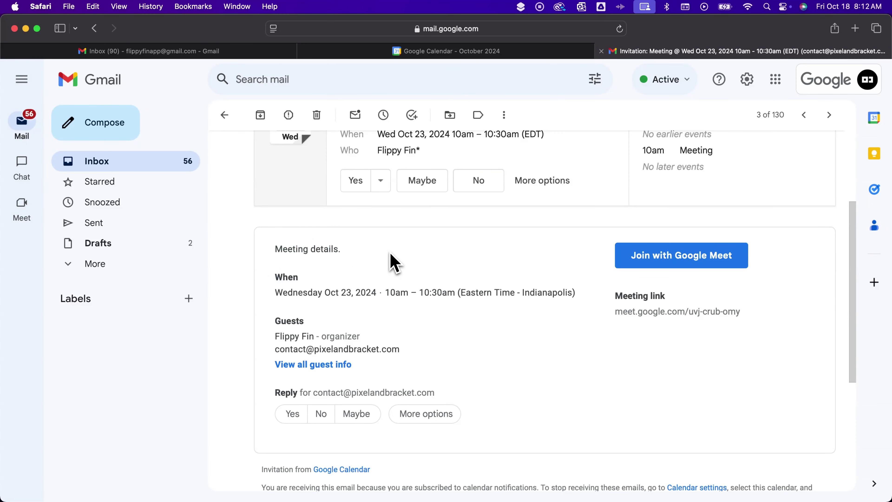
pyautogui.scroll(3, 404, 273)
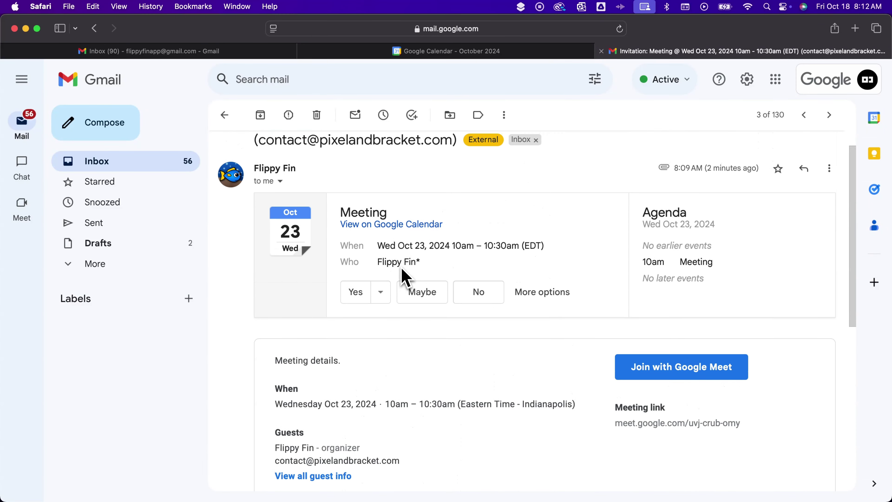
pyautogui.scroll(-3, 406, 277)
pyautogui.scroll(-2, 402, 274)
pyautogui.scroll(5, 402, 277)
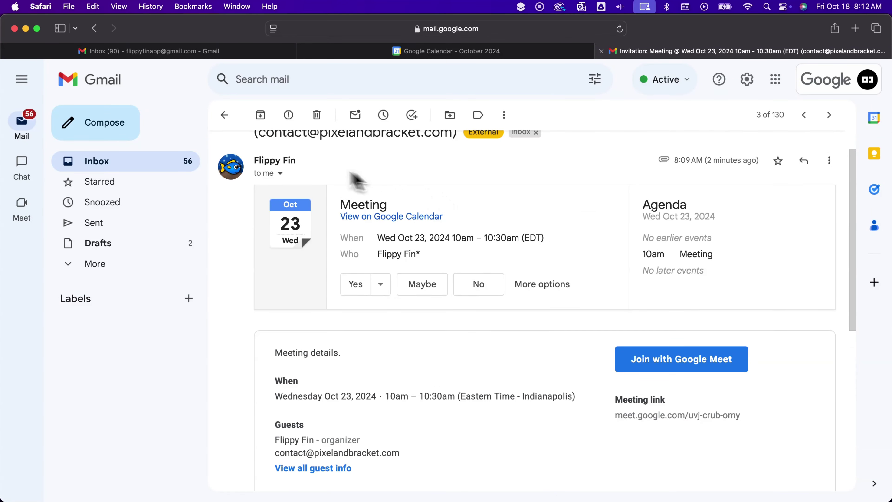
pyautogui.click(226, 118)
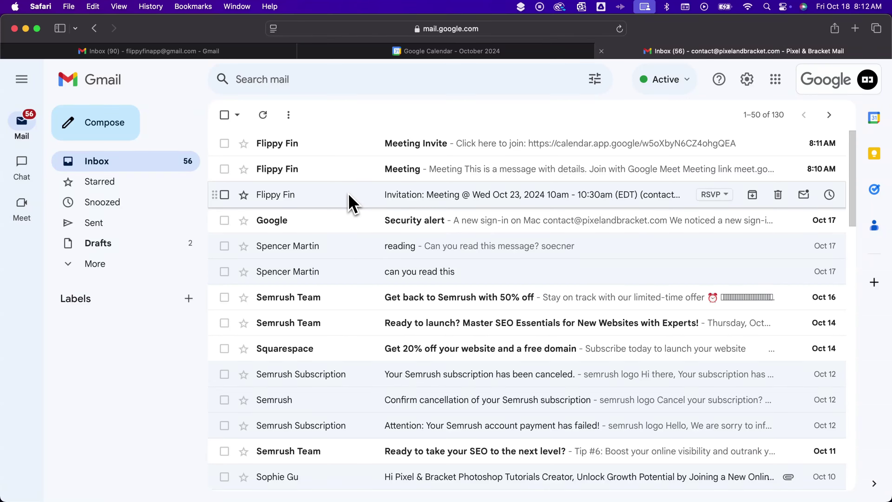
# Step: Read through the 'Meeting' email's message and meeting card, then go back to the inbox list
pyautogui.click(345, 174)
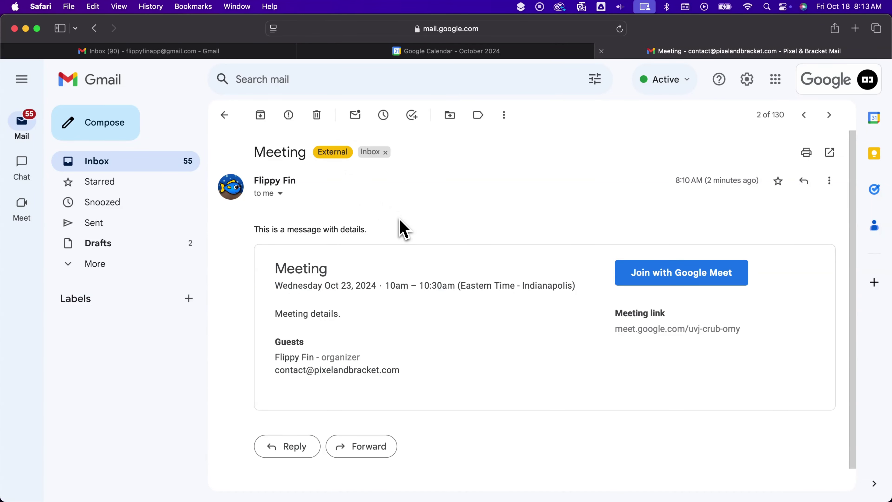
pyautogui.moveTo(254, 230); pyautogui.dragTo(389, 233)
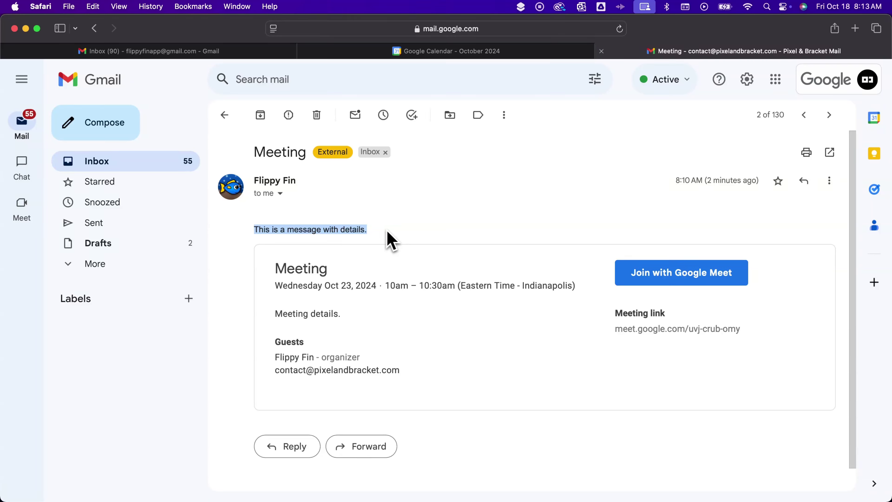
pyautogui.click(346, 251)
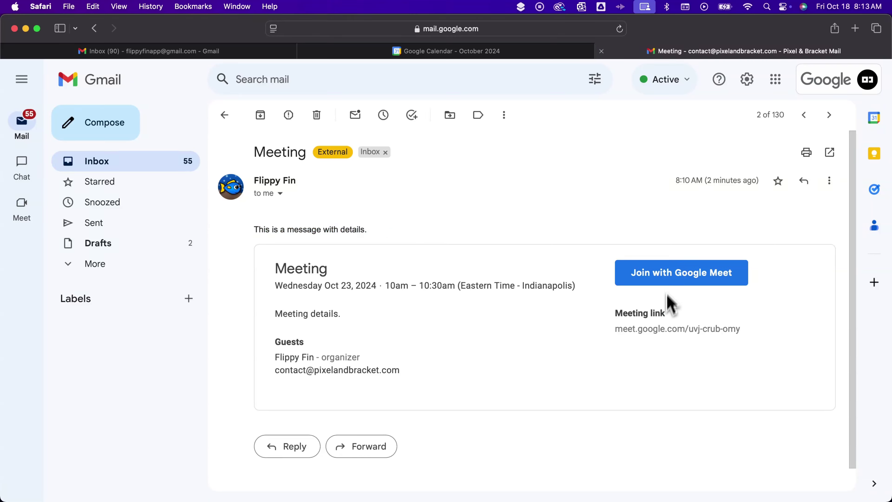
pyautogui.moveTo(271, 314)
pyautogui.mouseDown()
pyautogui.moveTo(338, 316)
pyautogui.moveTo(278, 319)
pyautogui.mouseUp()
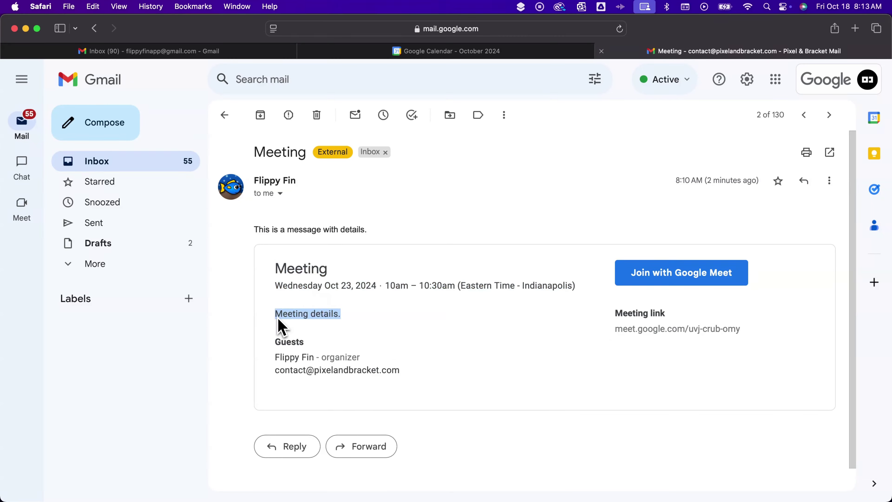
pyautogui.click(380, 327)
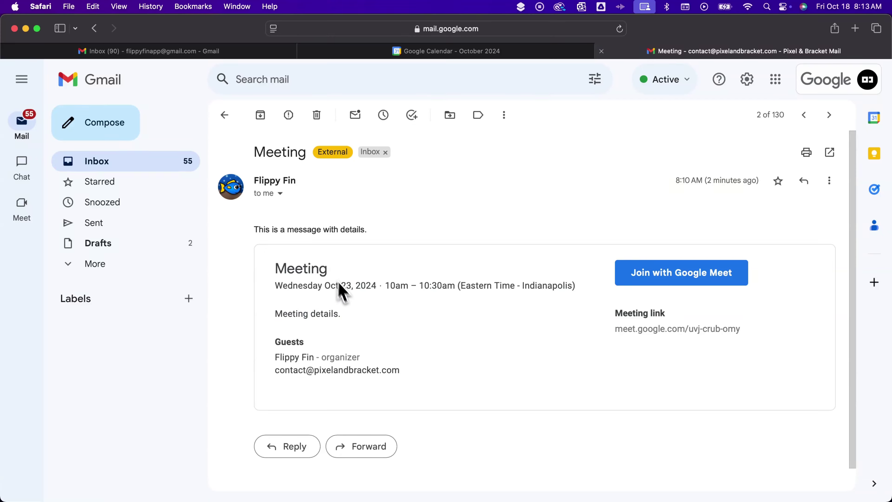
pyautogui.moveTo(254, 231); pyautogui.dragTo(403, 240)
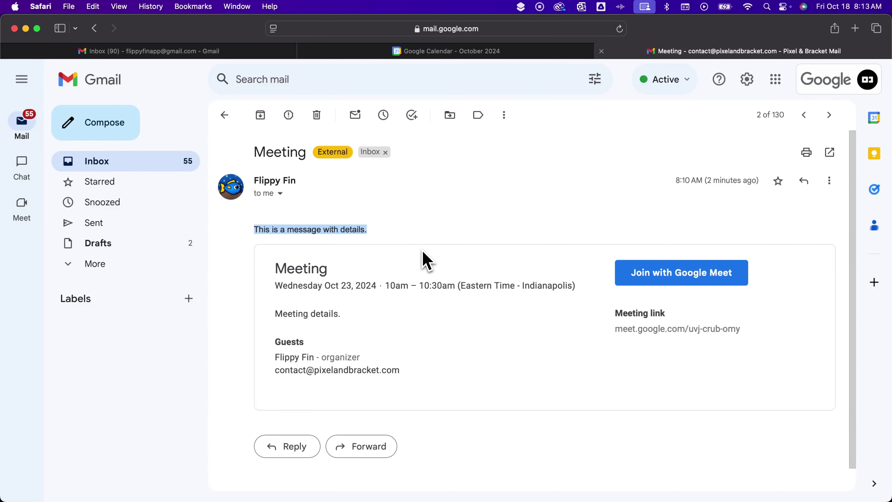
pyautogui.click(227, 115)
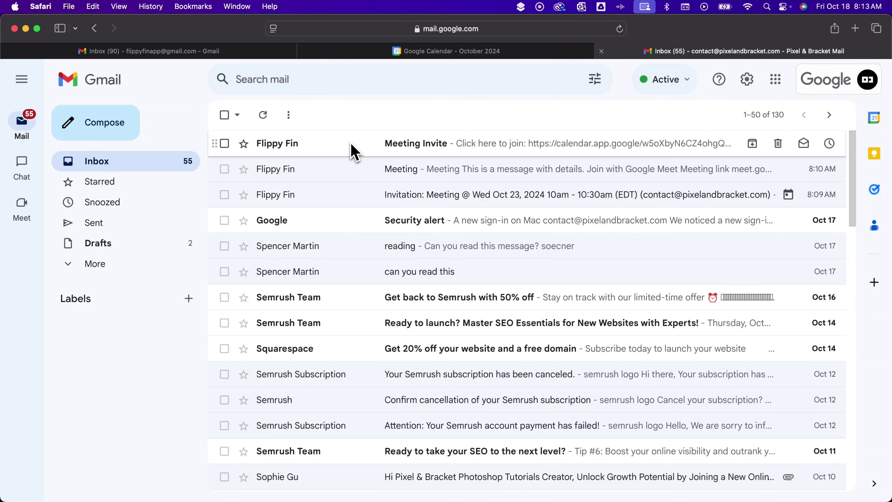
# Step: Open the 'Meeting Invite' email and confirm its calendar.app.google link opens the Meeting event page
pyautogui.click(354, 151)
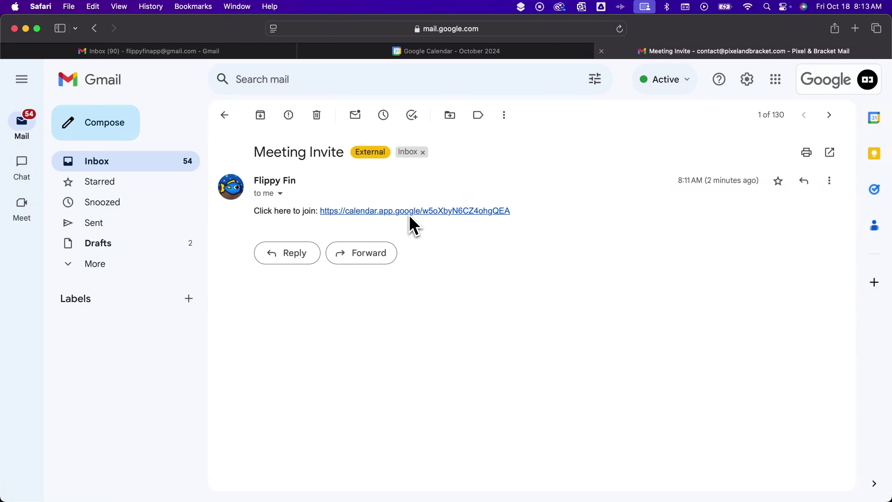
pyautogui.click(453, 213)
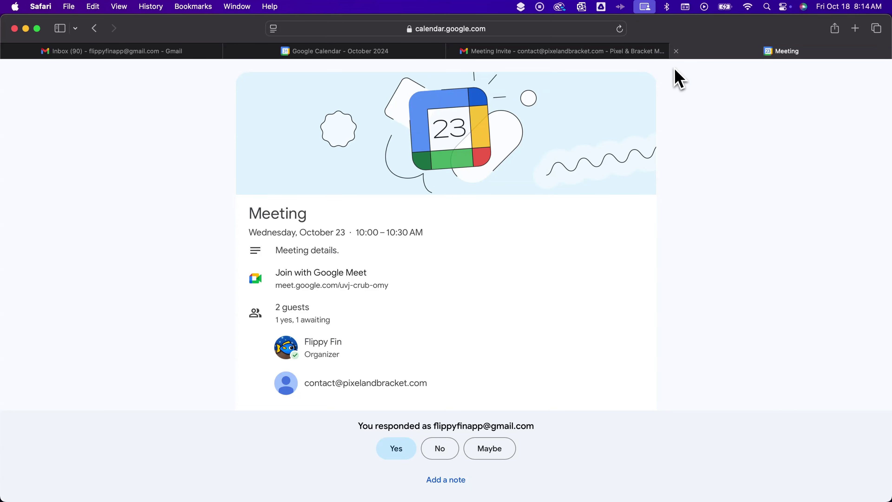
pyautogui.click(676, 51)
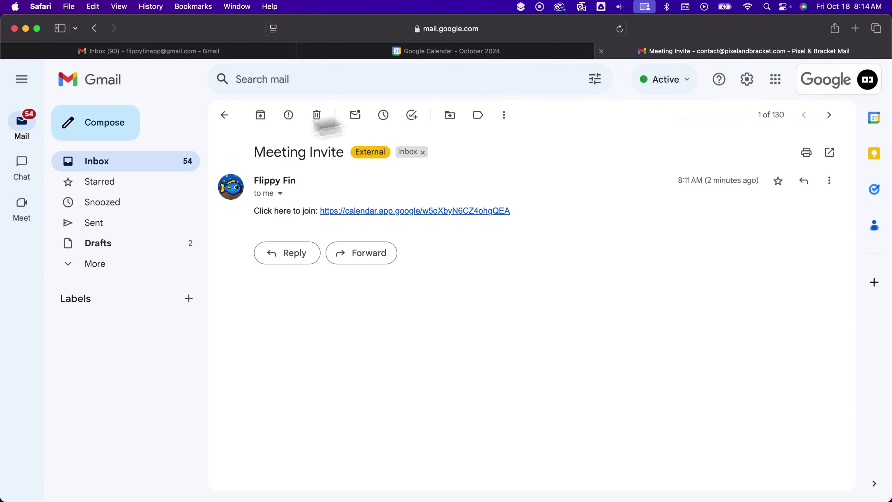
pyautogui.click(113, 160)
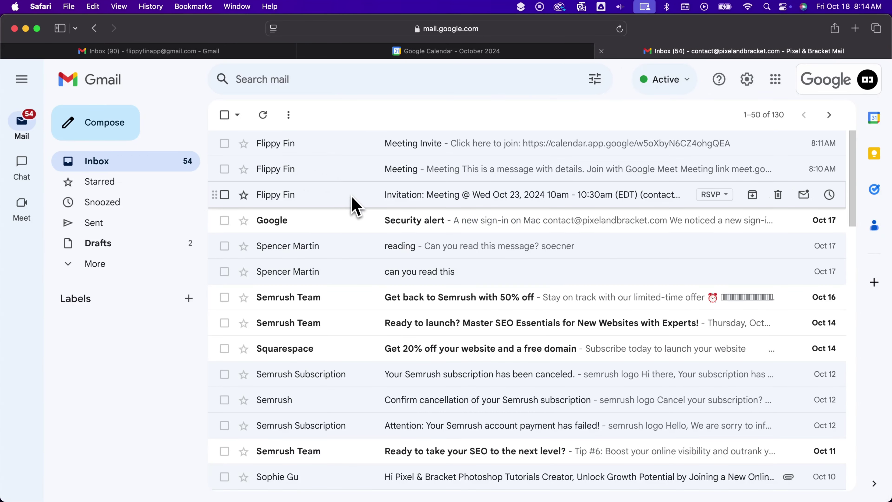
pyautogui.click(354, 200)
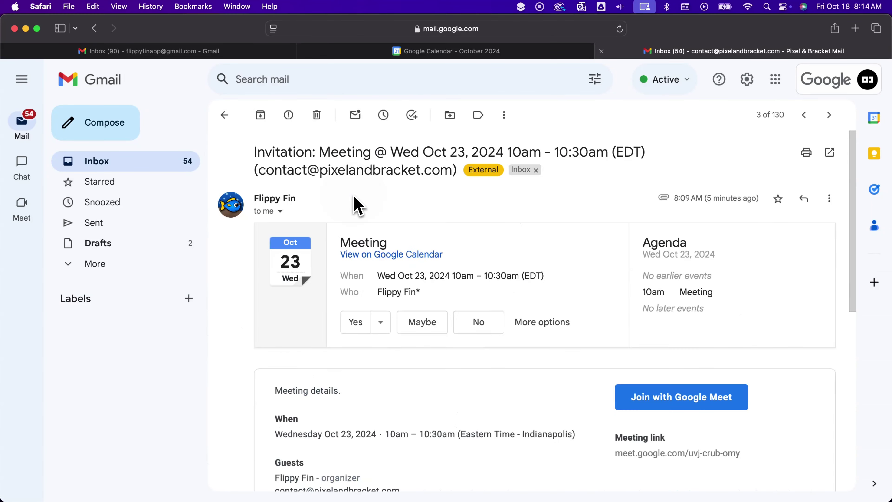
pyautogui.scroll(-3, 392, 215)
pyautogui.scroll(4, 389, 215)
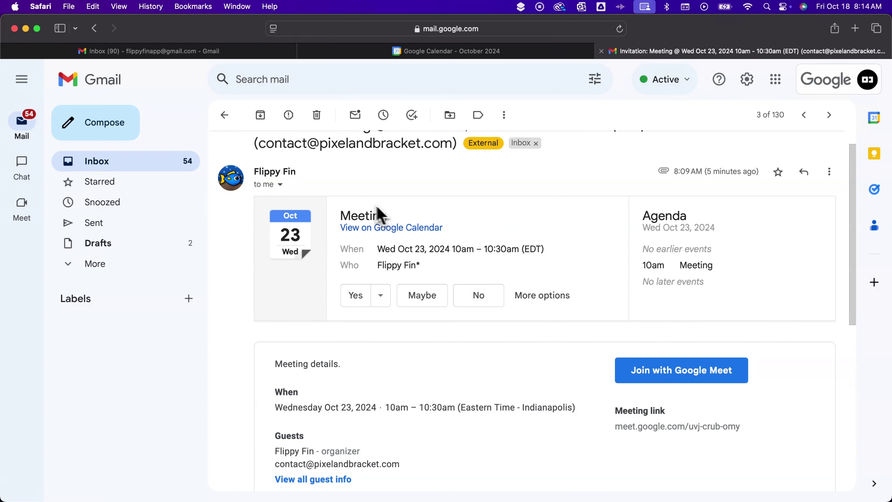
pyautogui.click(140, 162)
pyautogui.click(366, 175)
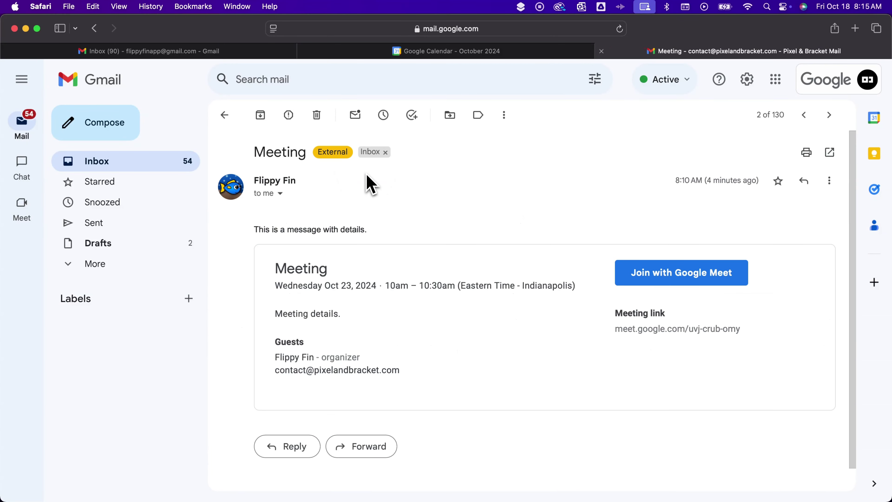
pyautogui.moveTo(264, 234)
pyautogui.mouseDown()
pyautogui.moveTo(364, 235)
pyautogui.moveTo(271, 233)
pyautogui.mouseUp()
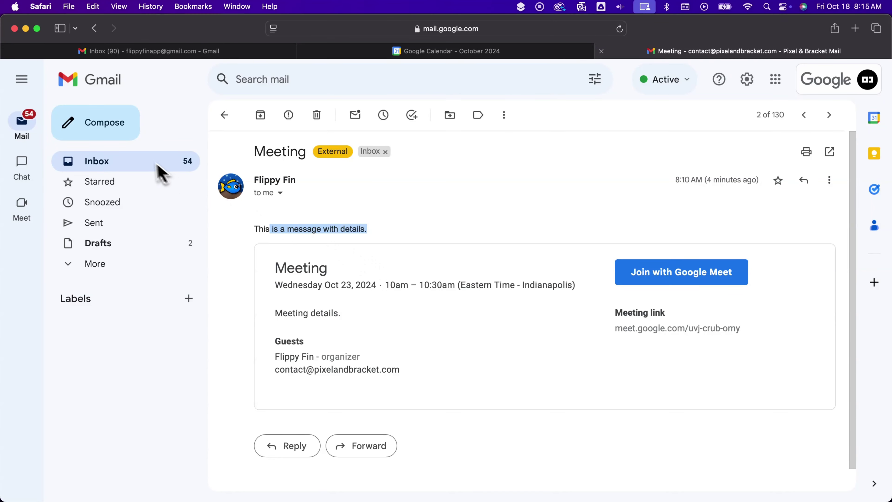
pyautogui.click(147, 165)
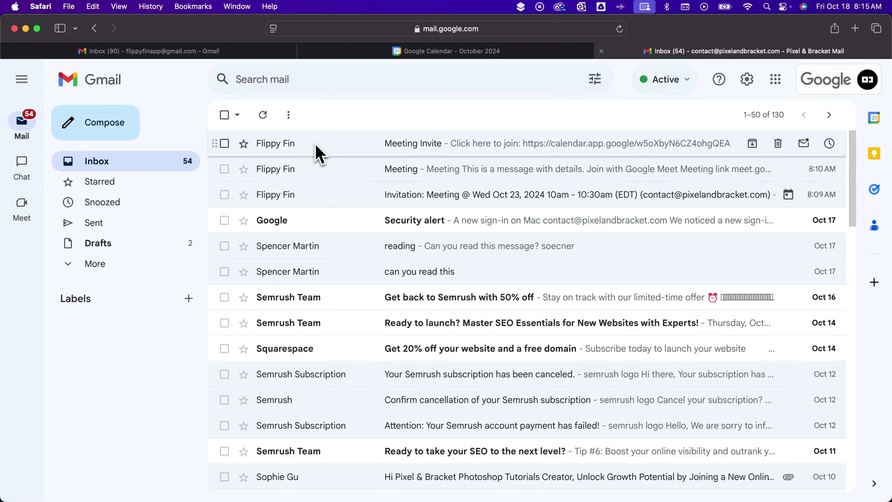
pyautogui.click(318, 152)
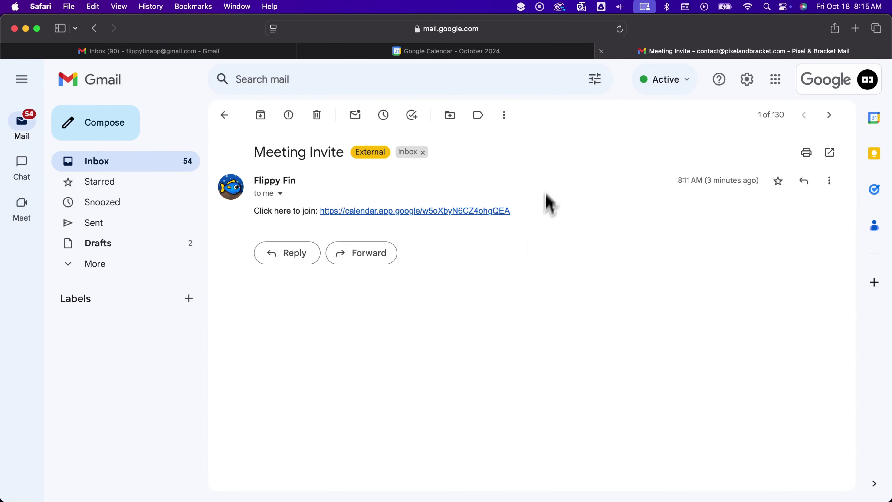
# Step: Back in Calendar, dismiss the sharing dialog and event card, then start editing the Oct 23 Meeting
pyautogui.click(505, 53)
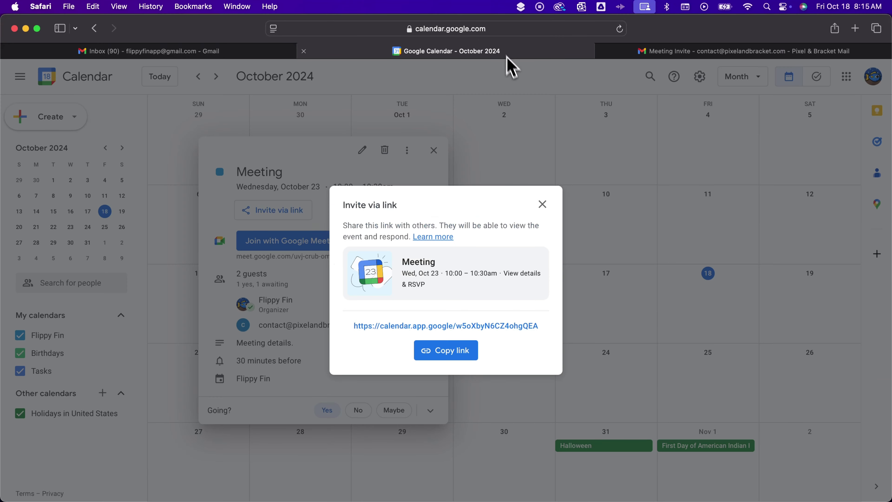
pyautogui.click(542, 204)
pyautogui.click(434, 150)
pyautogui.click(506, 375)
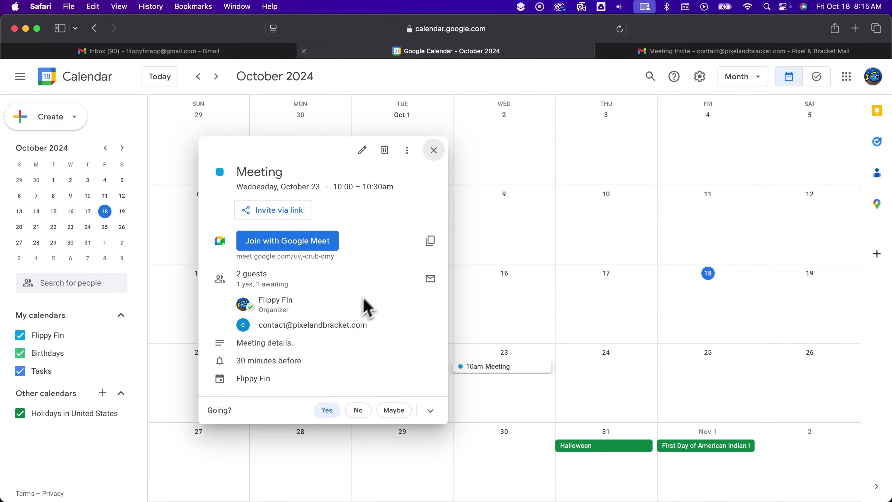
pyautogui.click(363, 150)
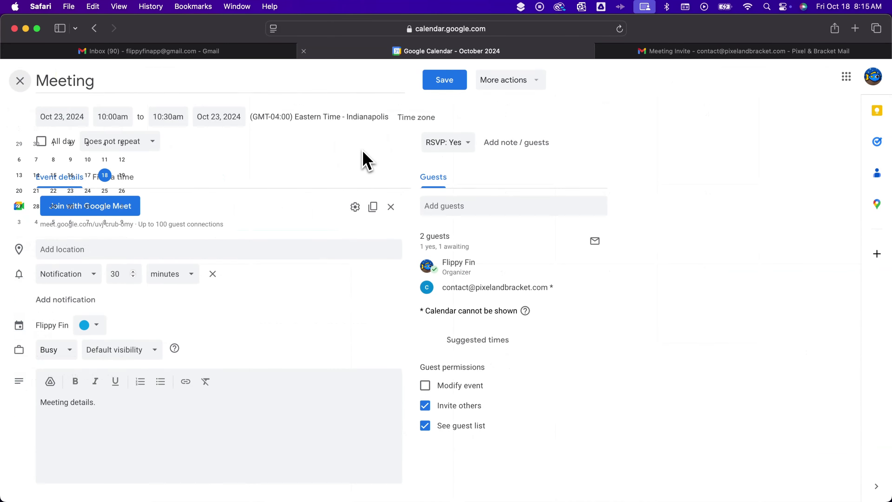
# Step: Add the suggested contact as a third guest and save without emailing invitations
pyautogui.click(447, 206)
pyautogui.write('spencer')
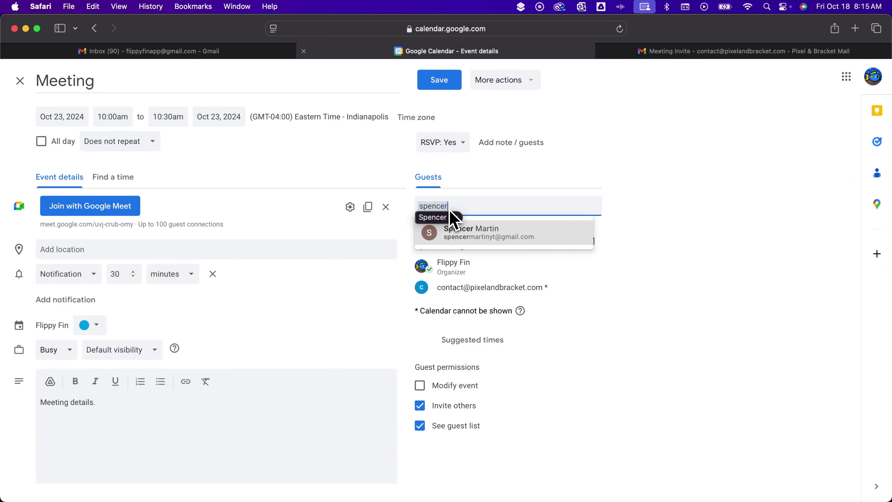
pyautogui.click(503, 235)
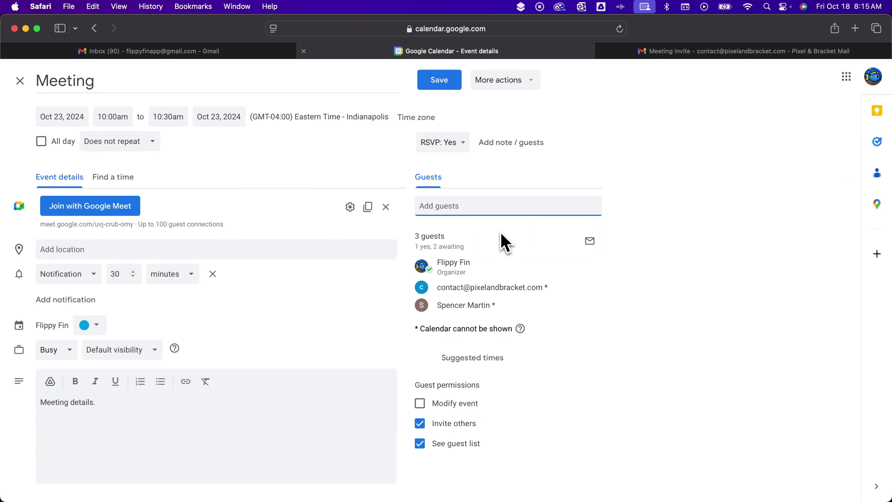
pyautogui.click(452, 89)
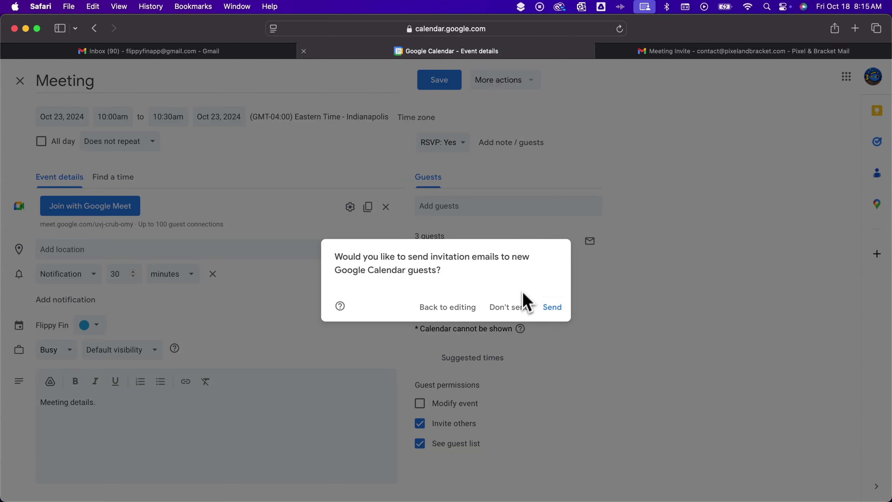
pyautogui.click(518, 311)
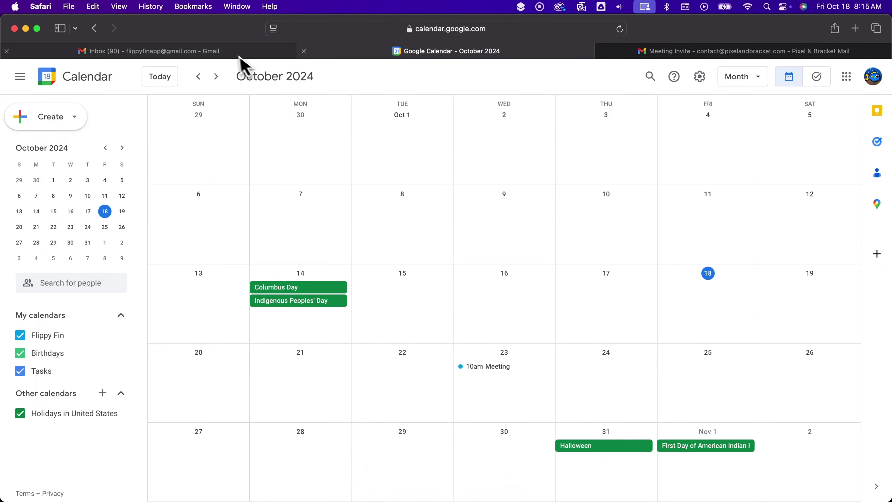
pyautogui.click(240, 56)
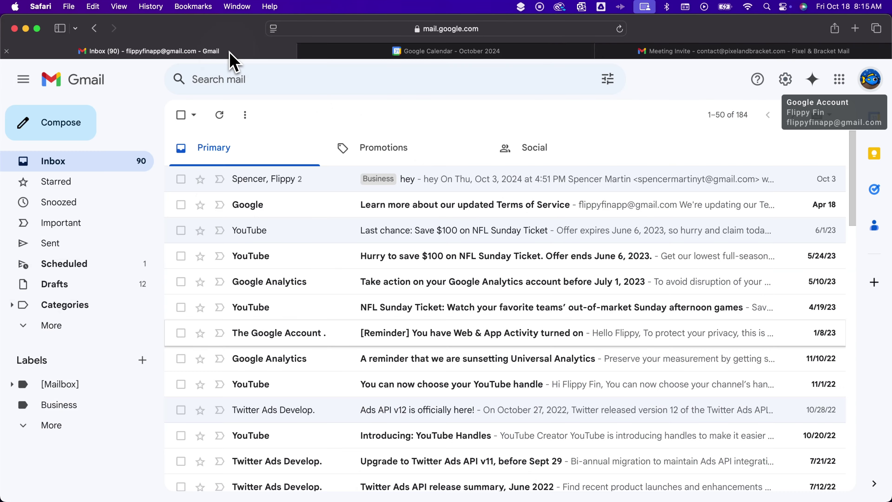